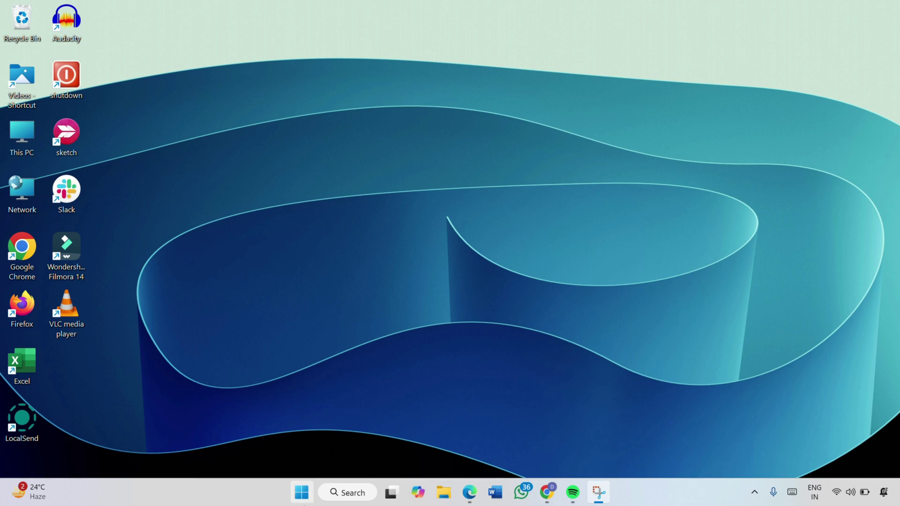
Search Windows for "services" and open the Services console.
click(304, 502)
click(304, 504)
click(304, 503)
text(se)
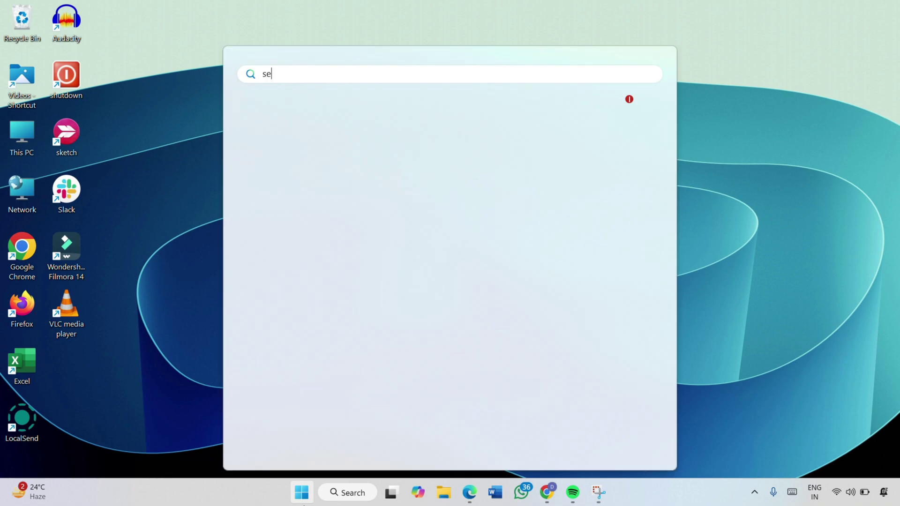
text(rvices)
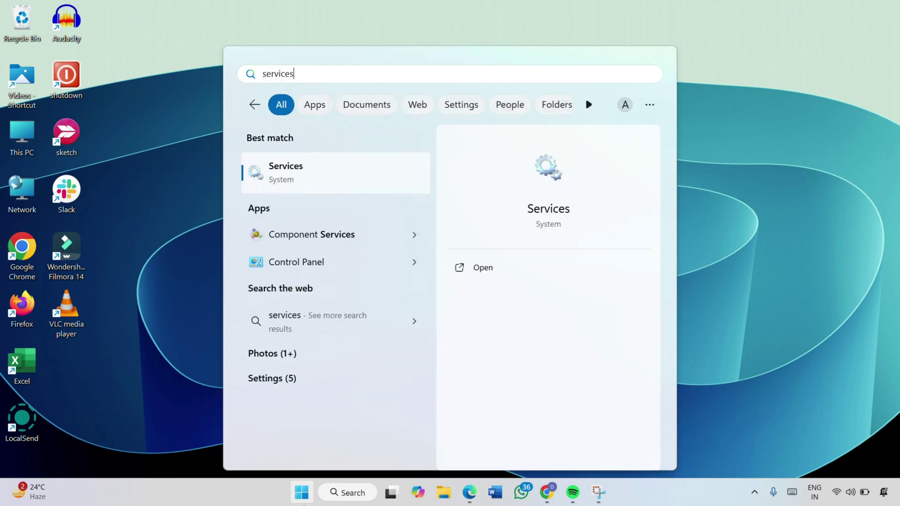
click(482, 271)
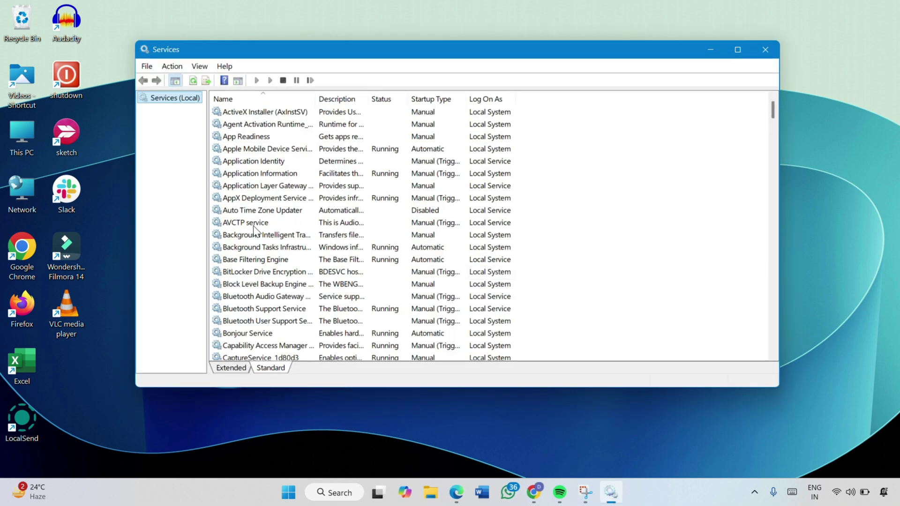
Start the App Readiness service in the list of local services.
scroll(254, 230, down, 1)
scroll(253, 230, up, 1)
click(280, 137)
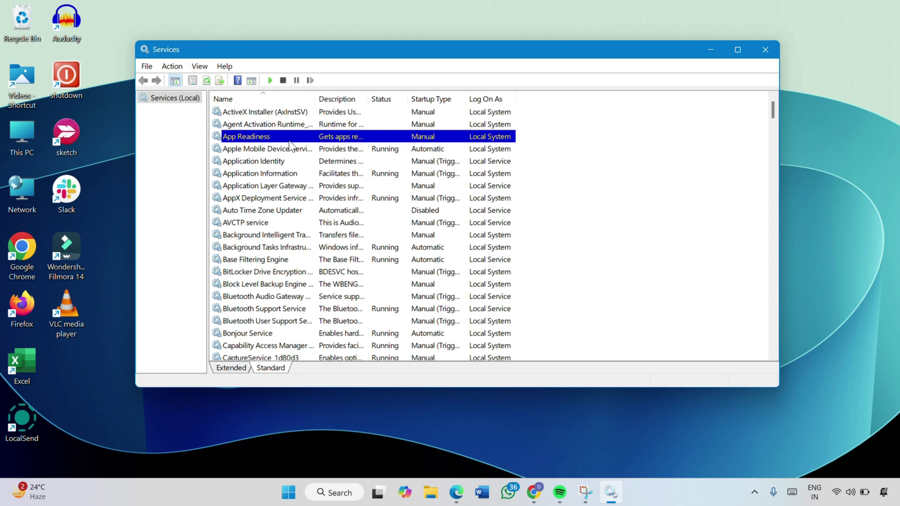
right_click(297, 141)
click(326, 150)
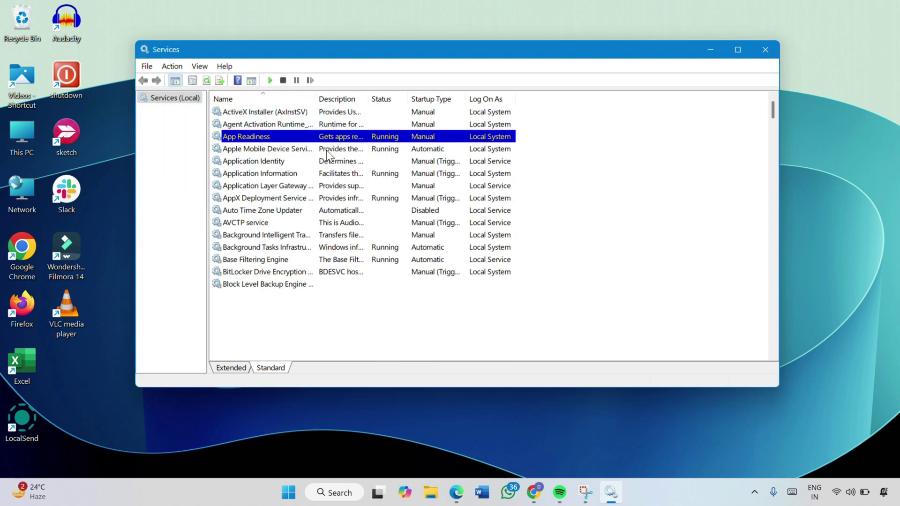
Set the App Readiness service's startup type to Automatic, apply the change and close the Services console.
right_click(308, 135)
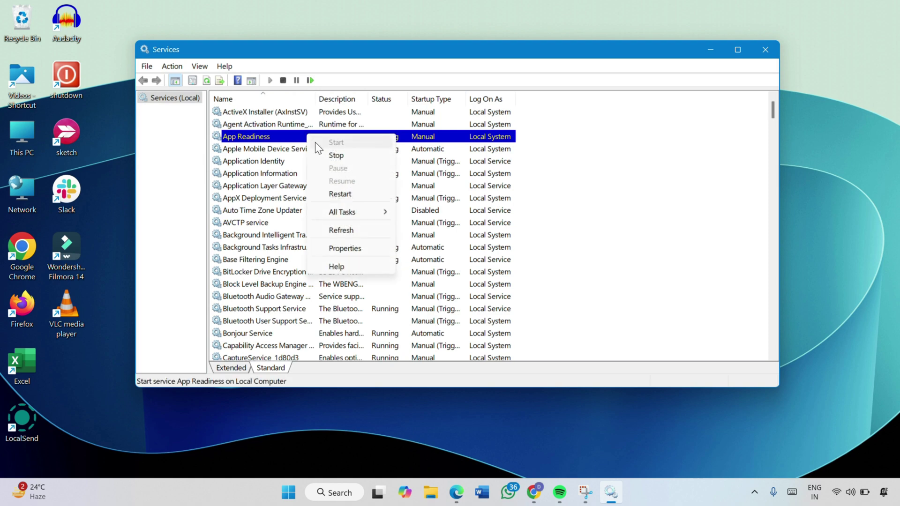
click(361, 251)
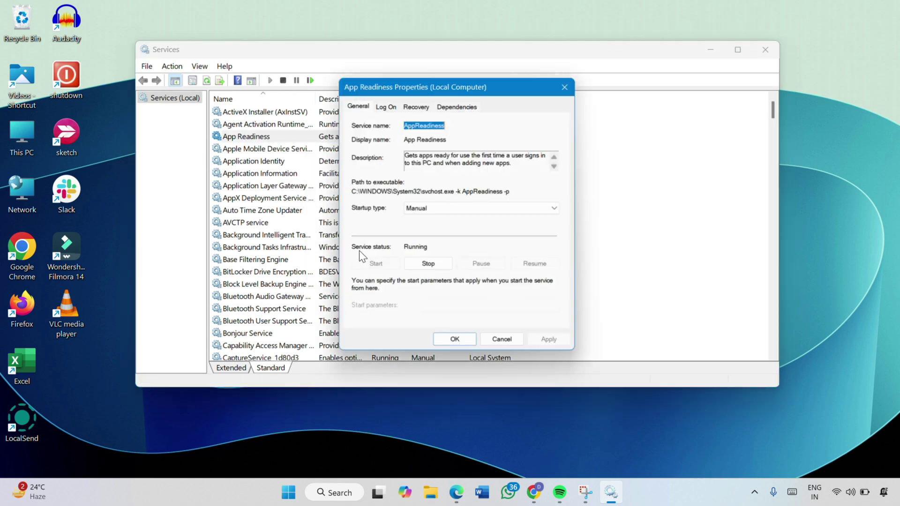
click(435, 207)
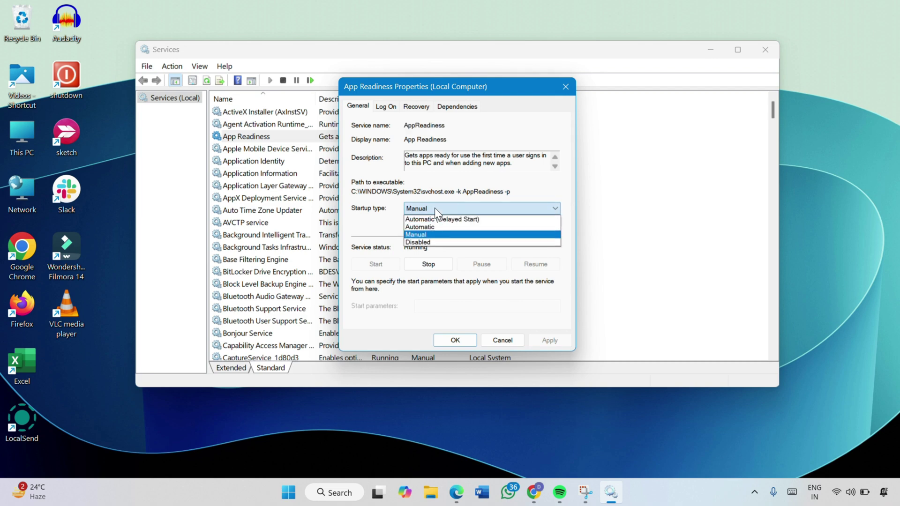
click(439, 226)
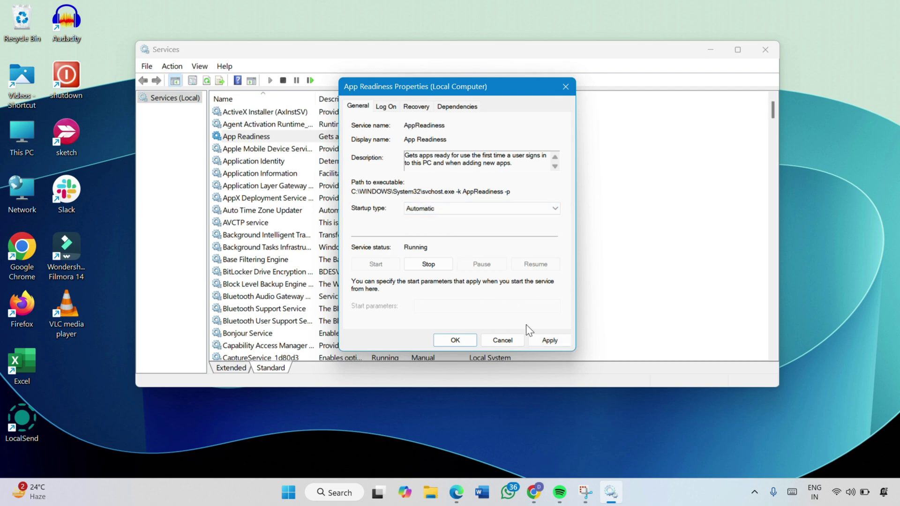
click(547, 340)
click(457, 340)
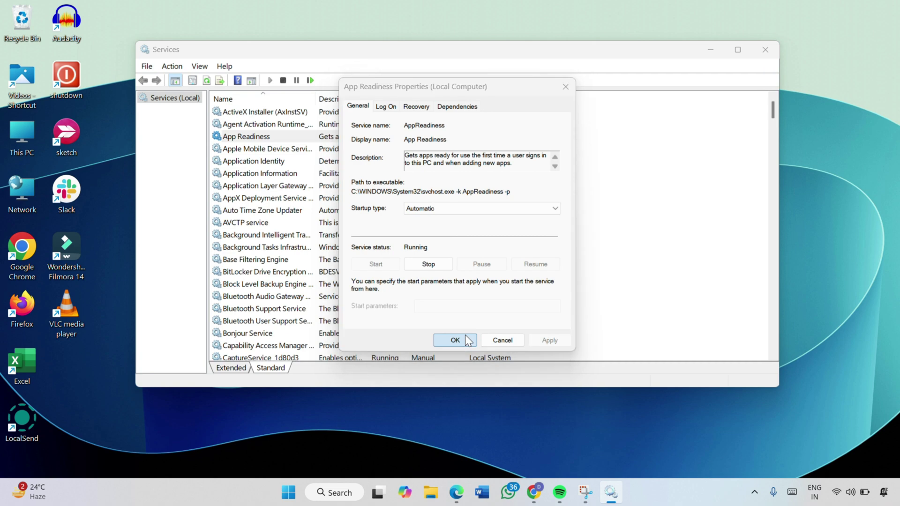
click(765, 49)
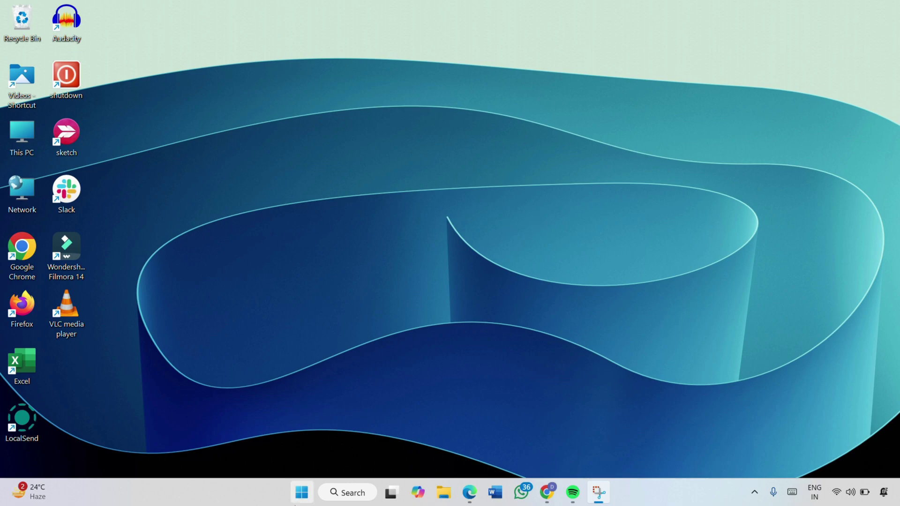
Open the other troubleshooters in the Windows System settings and run the Windows Update troubleshooter.
click(294, 491)
click(421, 196)
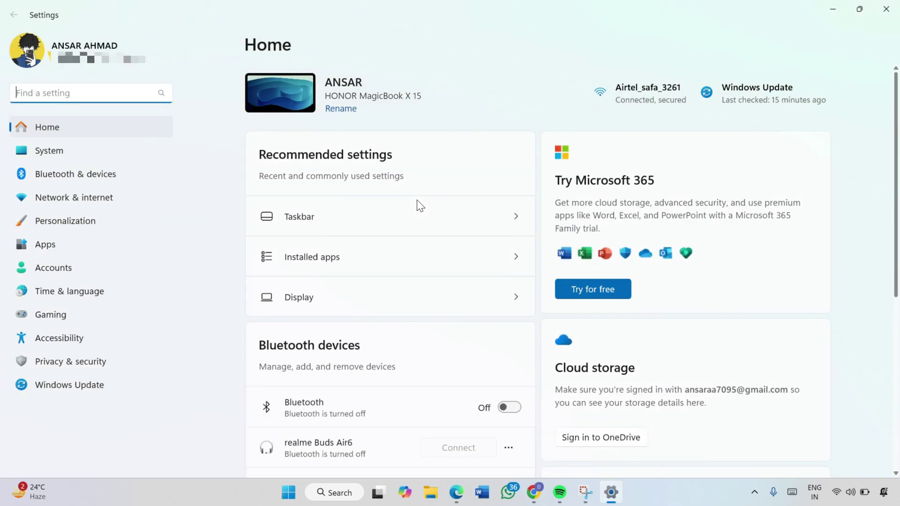
click(128, 160)
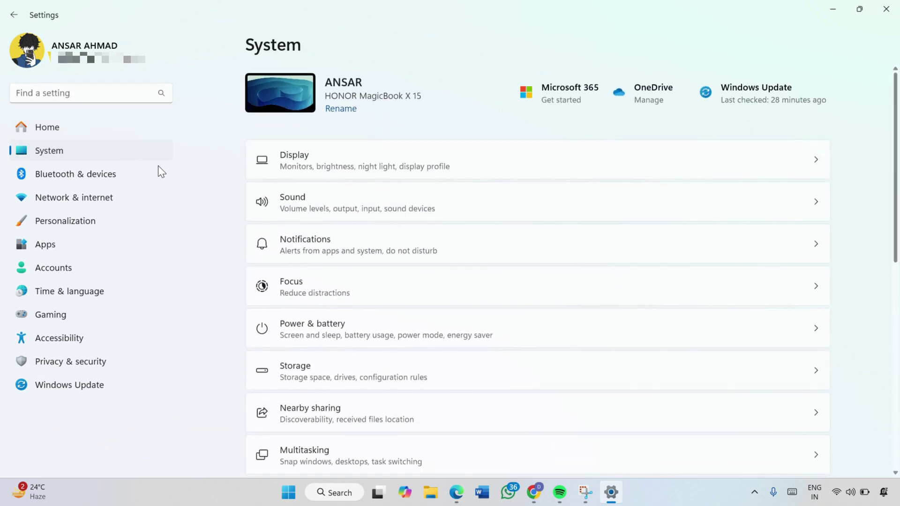
scroll(356, 337, down, 5)
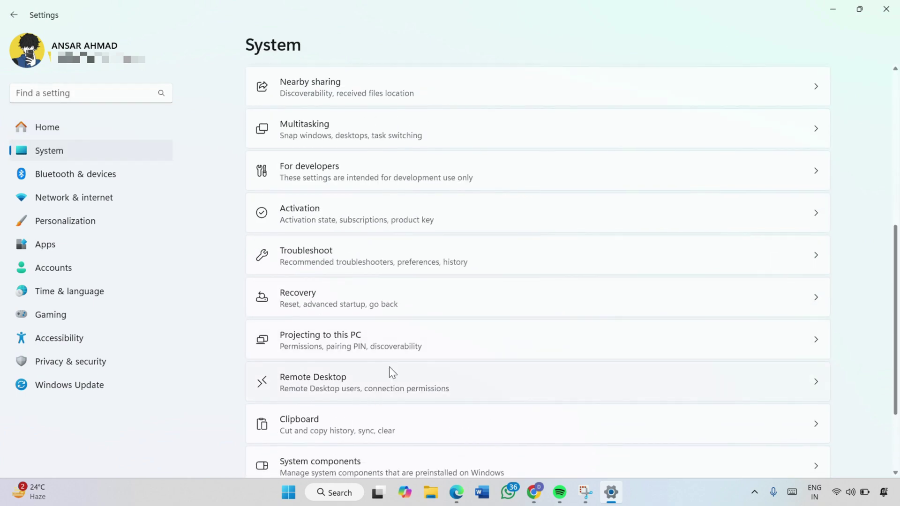
click(362, 261)
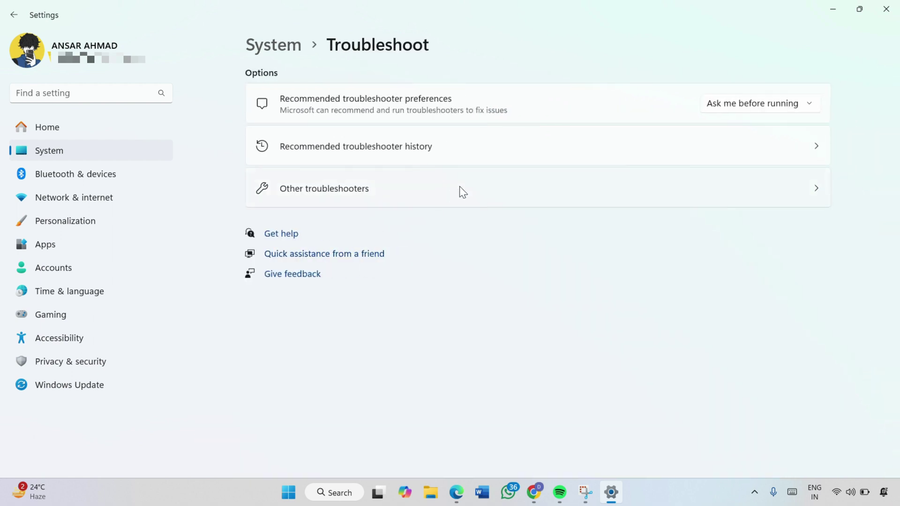
click(460, 188)
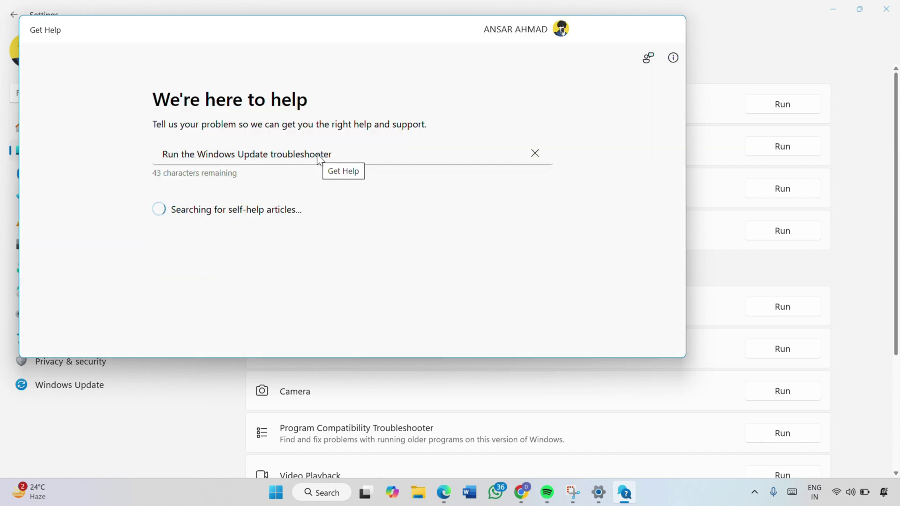
Examine the Windows Update troubleshooter's problem choices and help articles, and minimize the Get Help and Settings windows.
scroll(364, 204, up, 2)
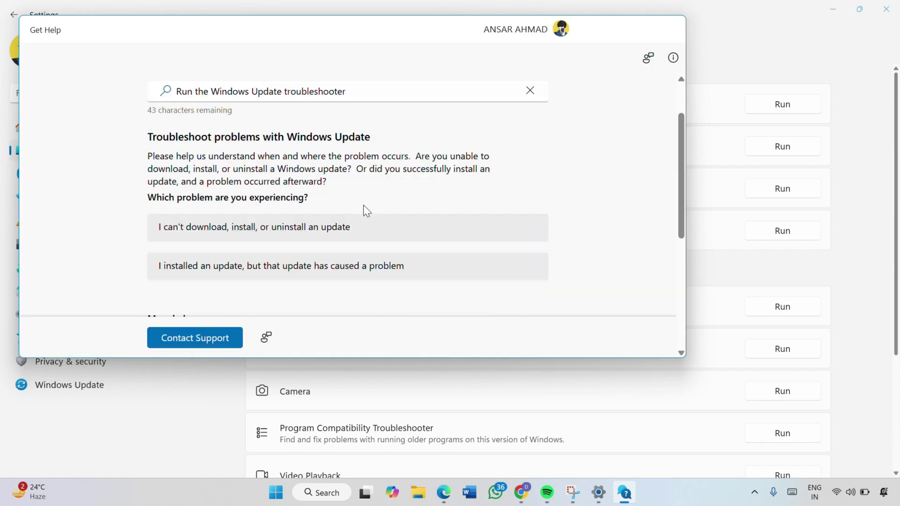
scroll(364, 205, down, 3)
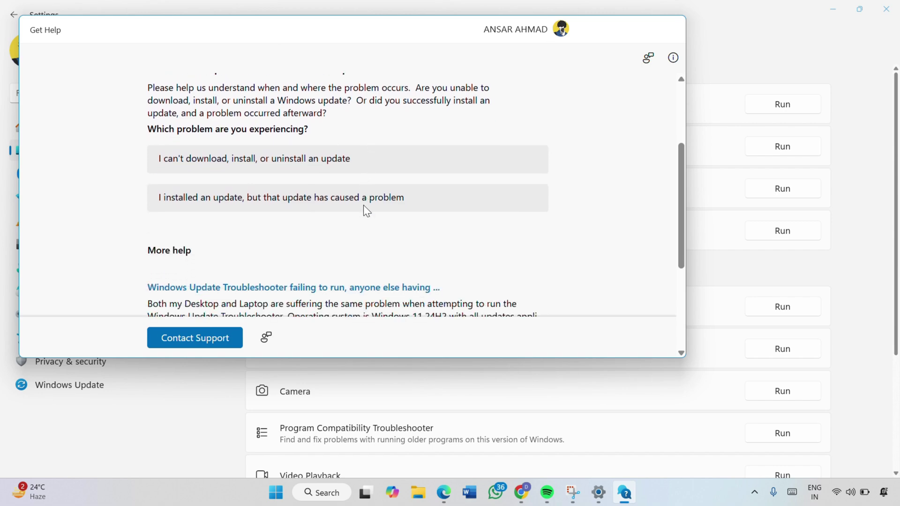
scroll(364, 207, up, 2)
scroll(364, 206, down, 5)
scroll(364, 206, up, 5)
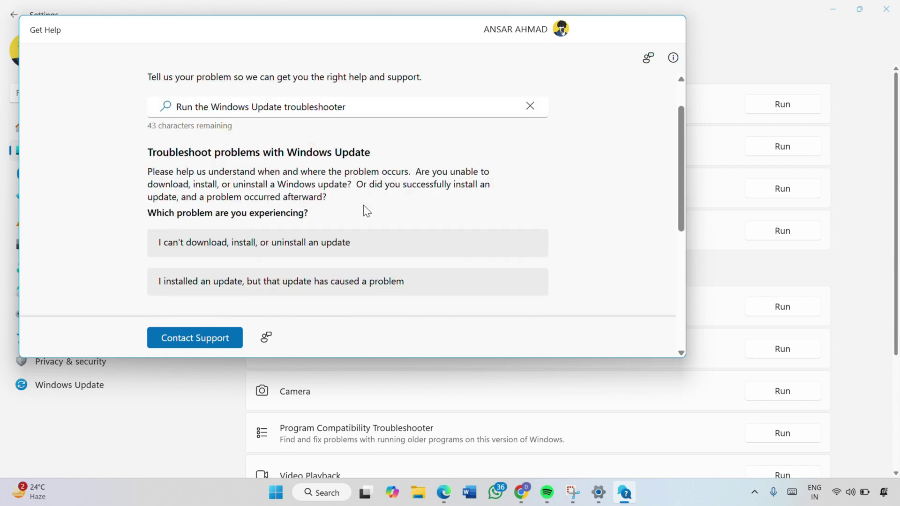
scroll(365, 208, up, 1)
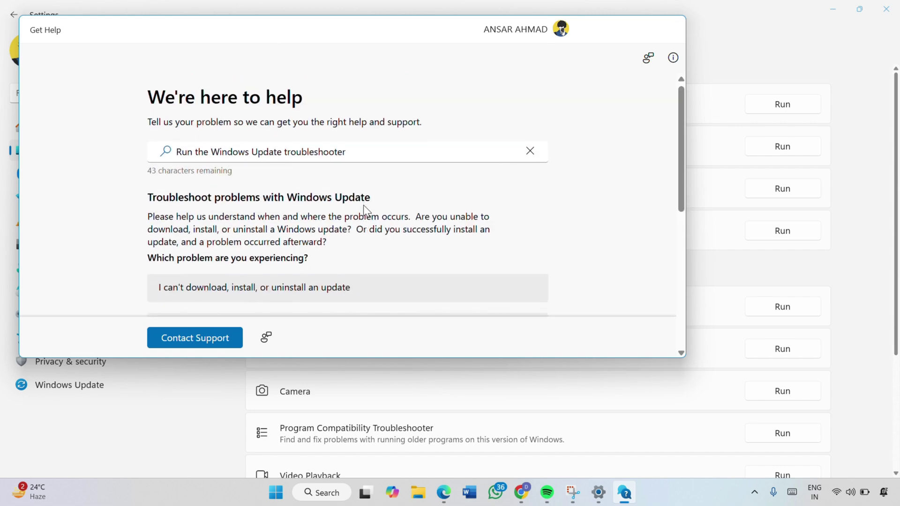
scroll(365, 210, down, 1)
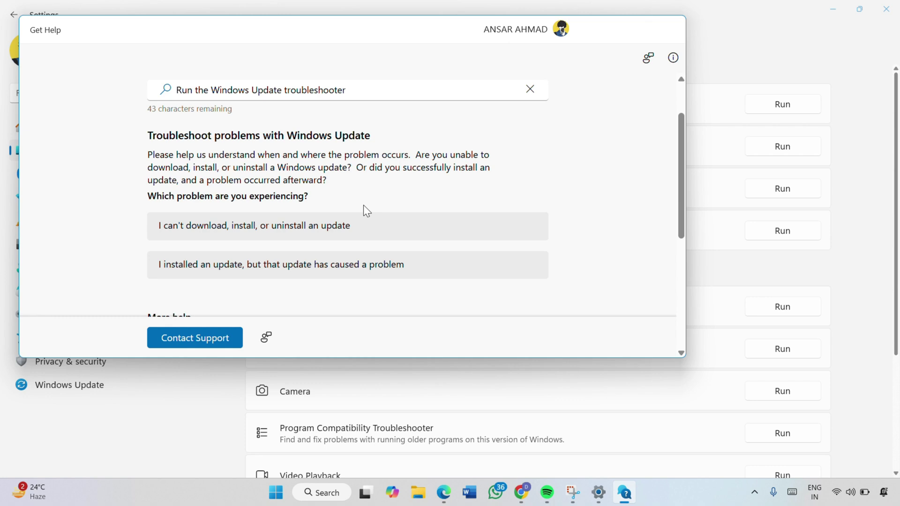
click(621, 27)
click(833, 9)
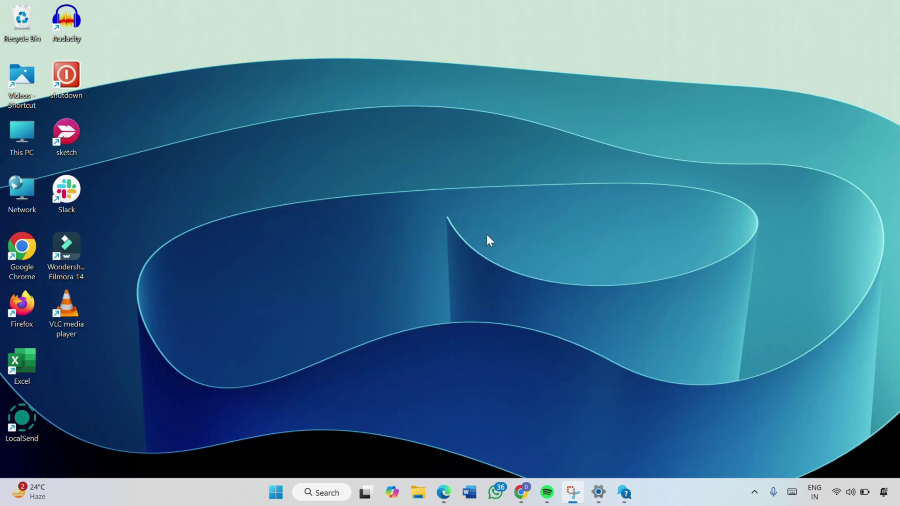
Reopen the Services console by searching Windows for "services".
click(277, 499)
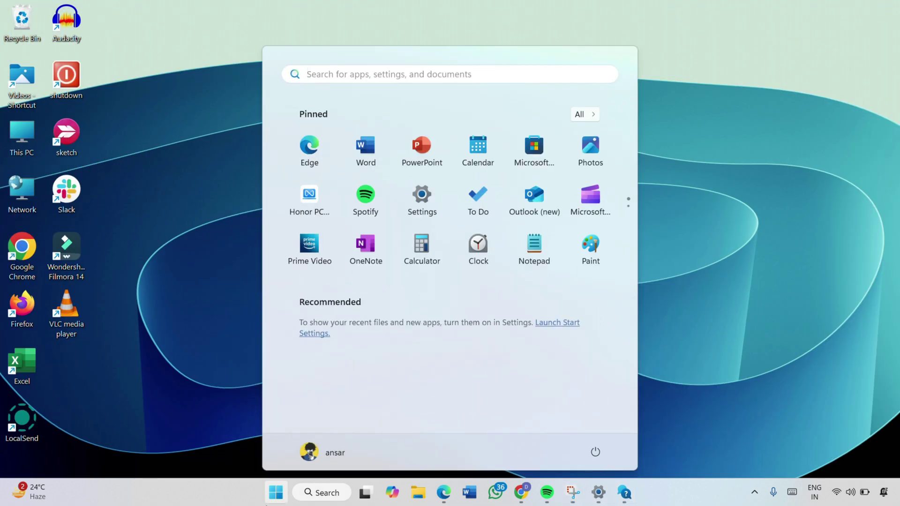
text(services)
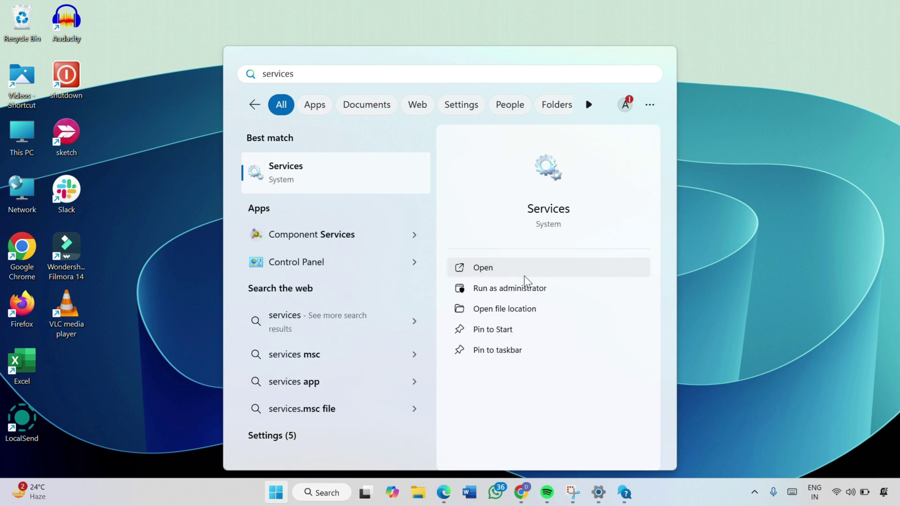
click(517, 272)
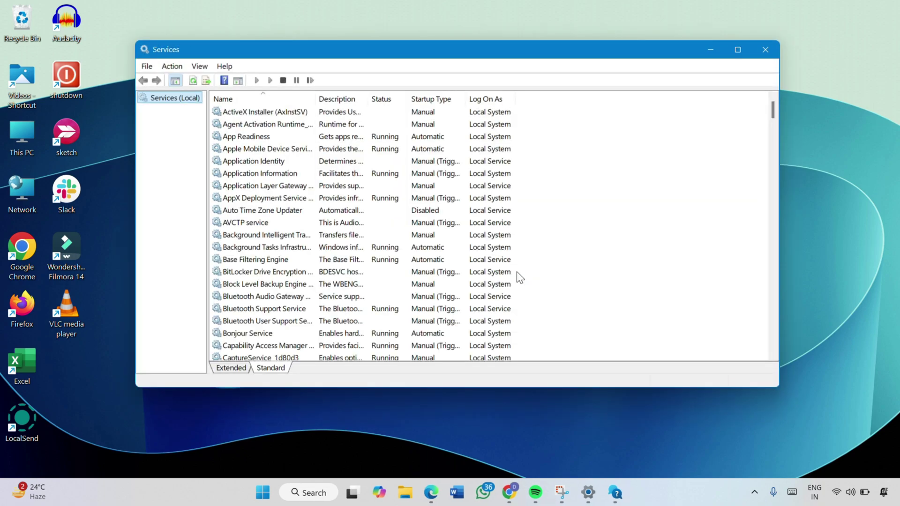
Set the Windows Update service's startup type to Automatic and apply the change.
scroll(288, 223, down, 1)
scroll(288, 223, down, 20)
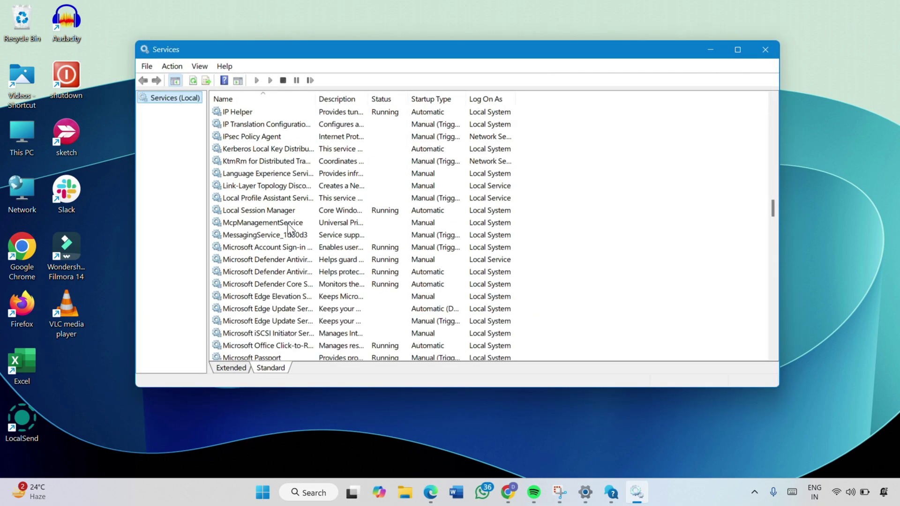
scroll(288, 224, down, 20)
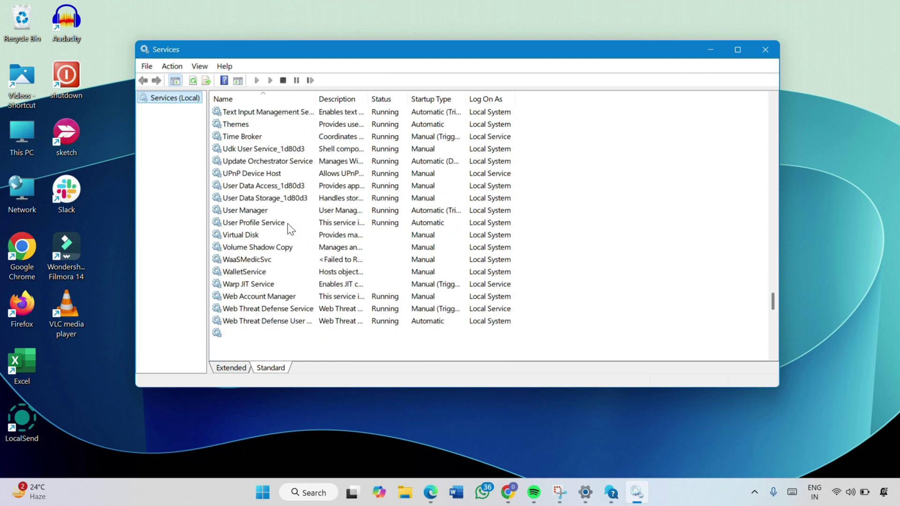
scroll(288, 225, down, 3)
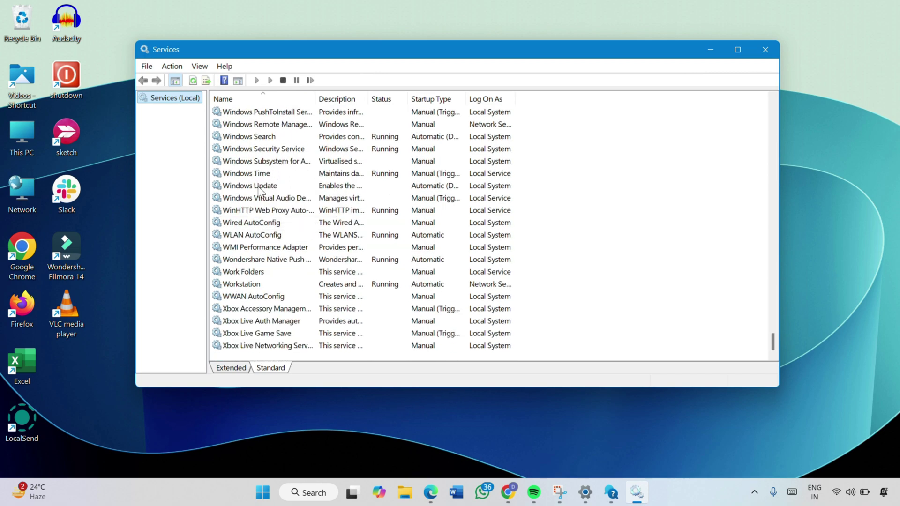
click(274, 188)
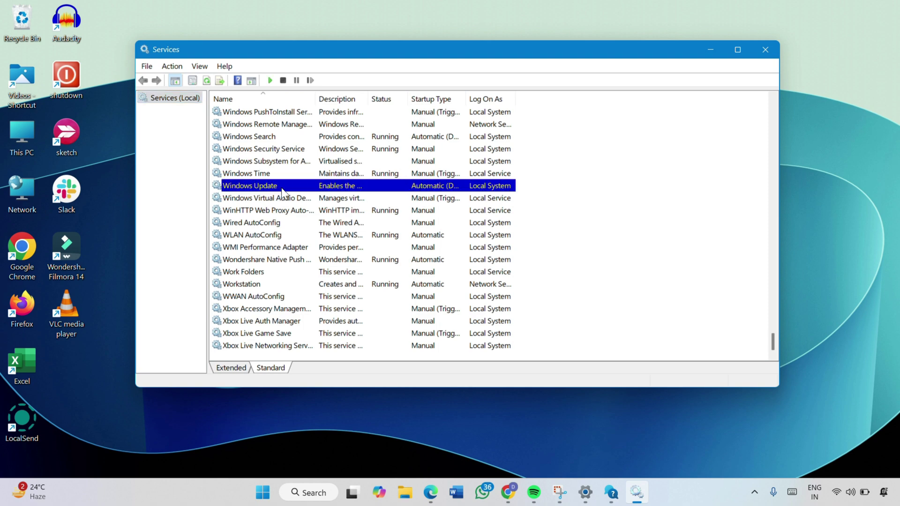
right_click(298, 192)
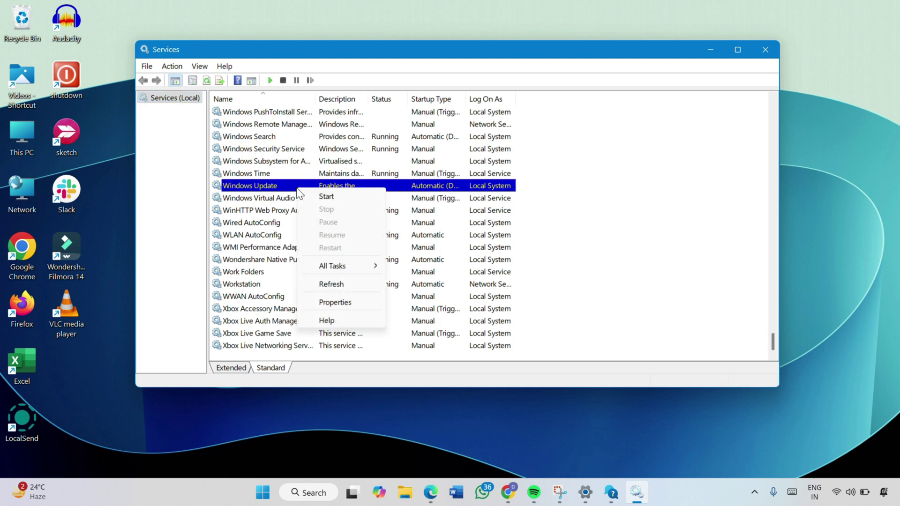
click(348, 303)
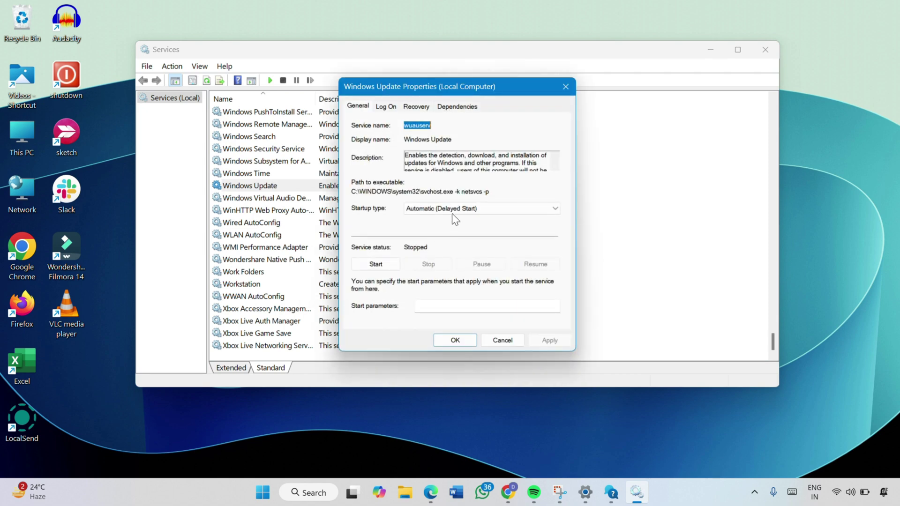
click(463, 210)
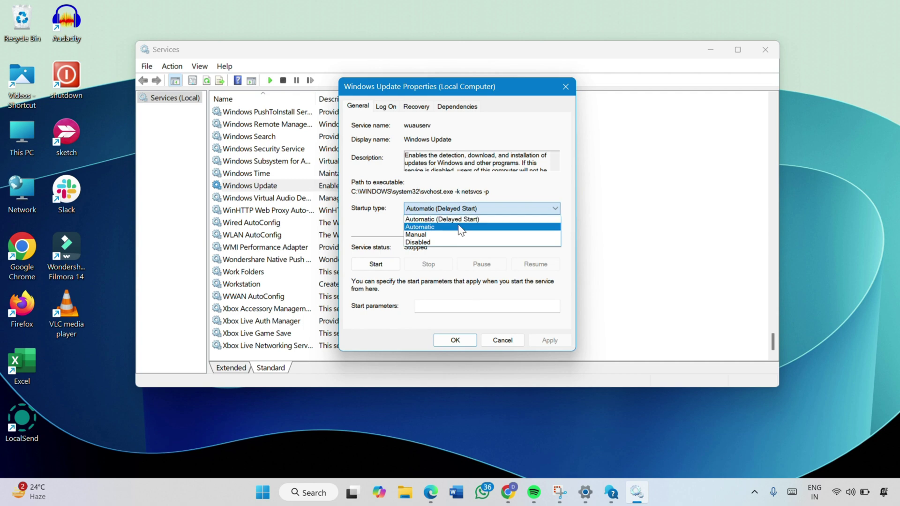
click(455, 227)
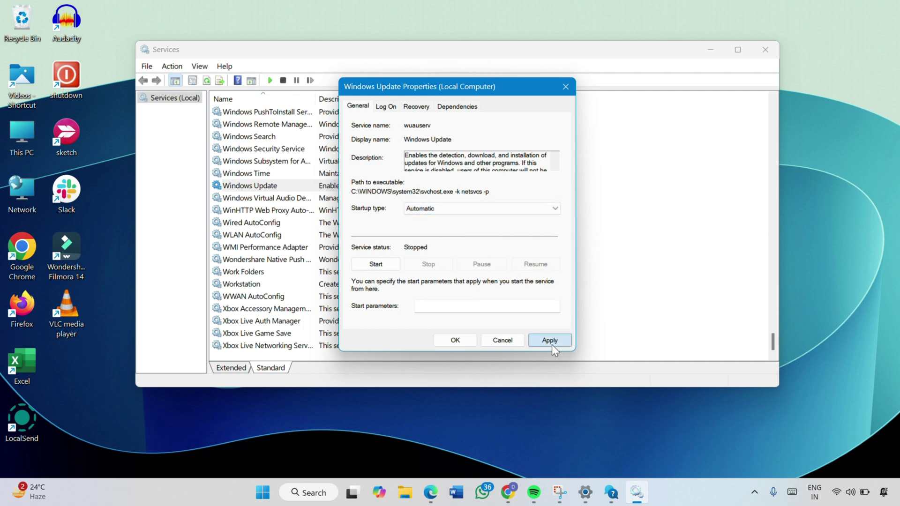
click(553, 345)
click(469, 344)
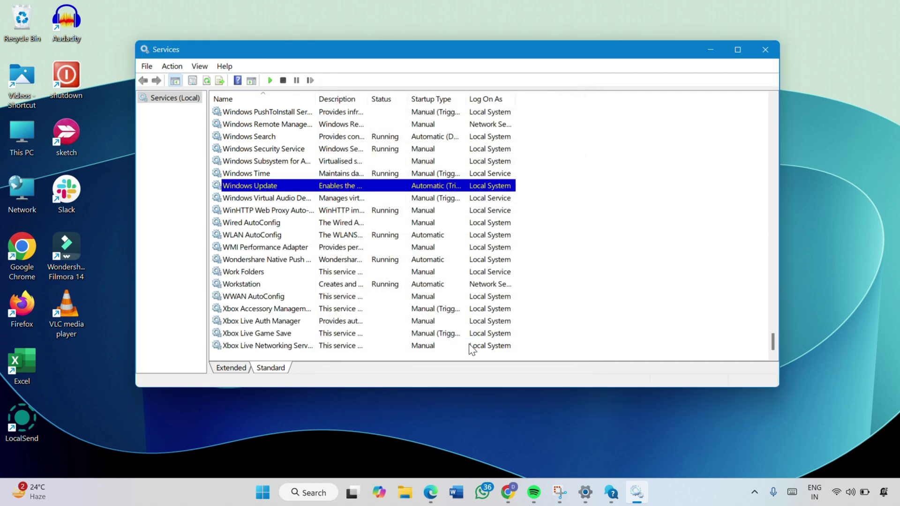
Start the Windows Update service.
right_click(279, 185)
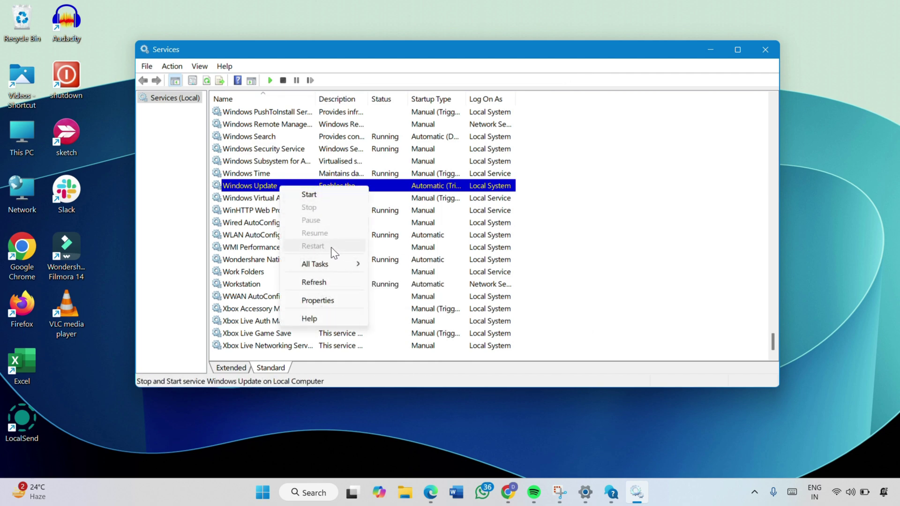
click(324, 194)
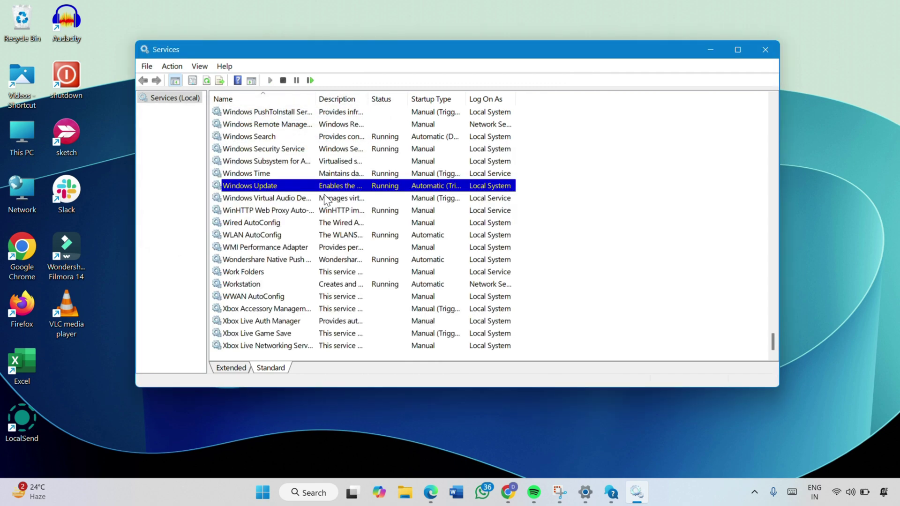
Set the Background Intelligent Transfer Service's startup type to Automatic, apply the change and close its properties.
scroll(327, 199, up, 1)
scroll(327, 200, up, 19)
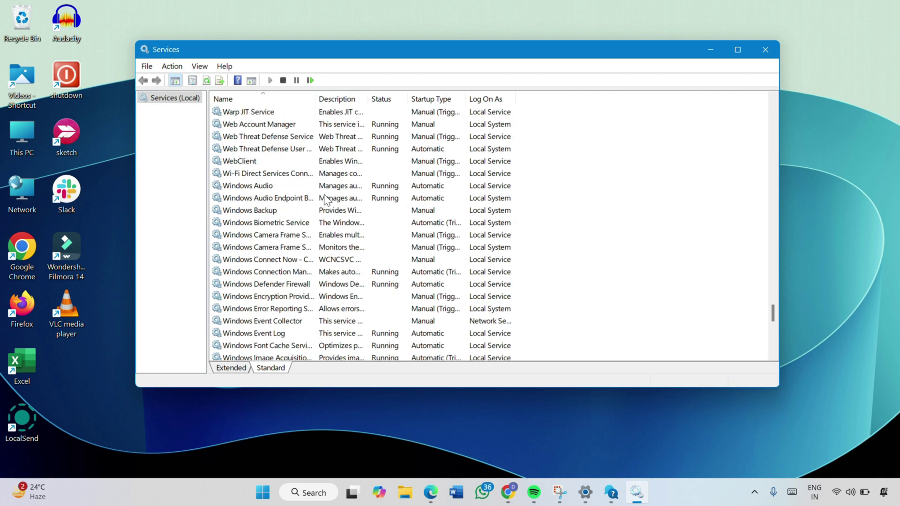
scroll(327, 199, up, 13)
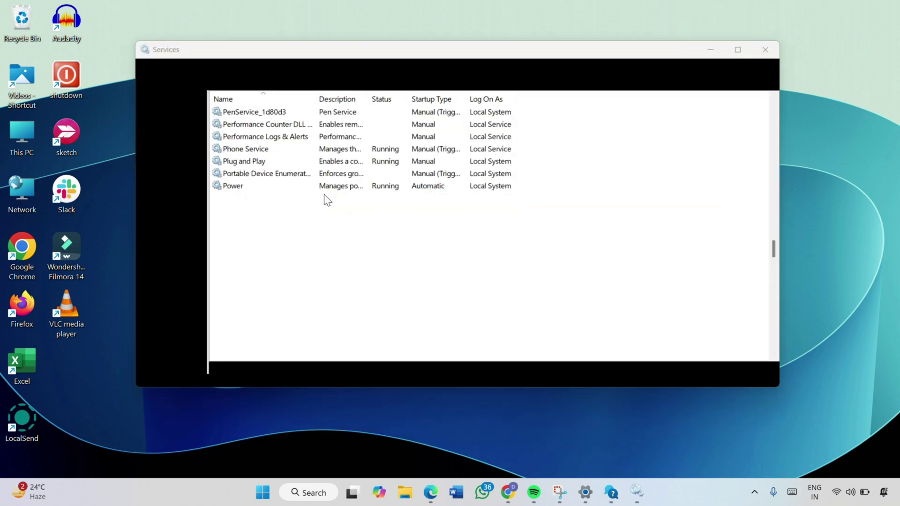
scroll(327, 200, up, 13)
scroll(327, 199, up, 20)
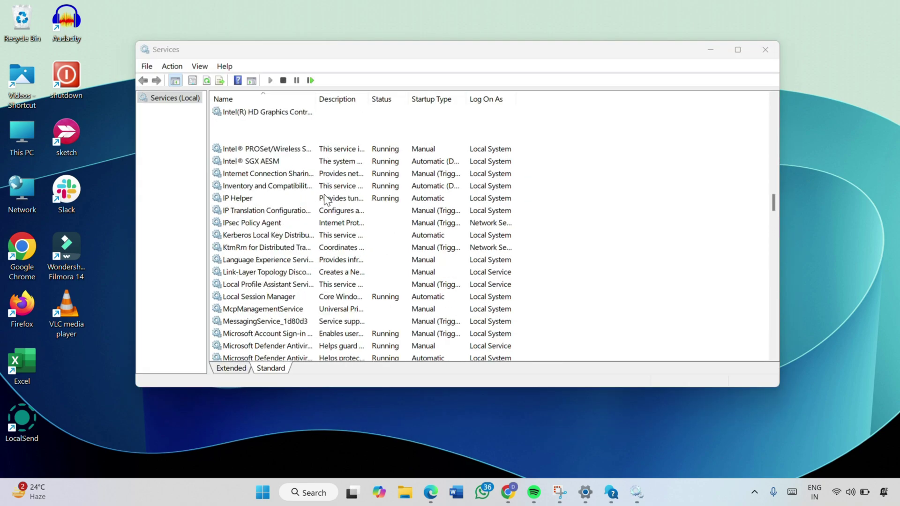
scroll(327, 199, up, 20)
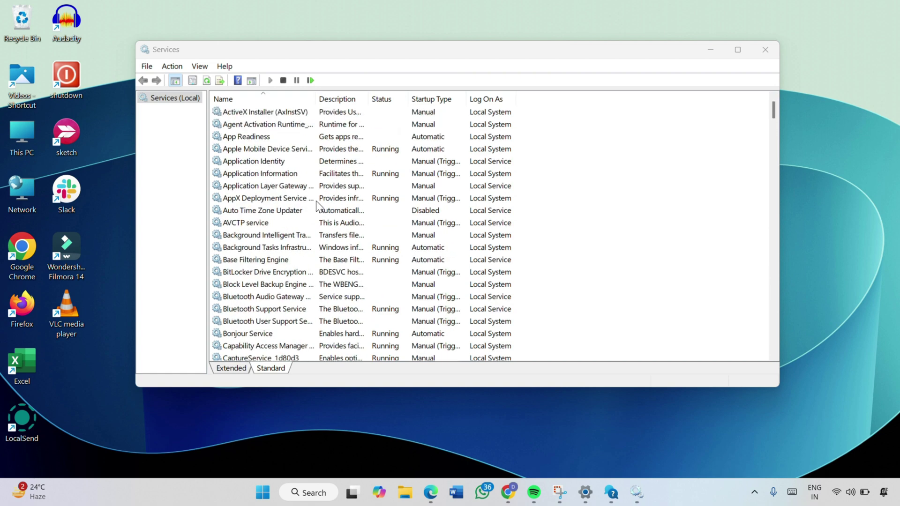
right_click(297, 236)
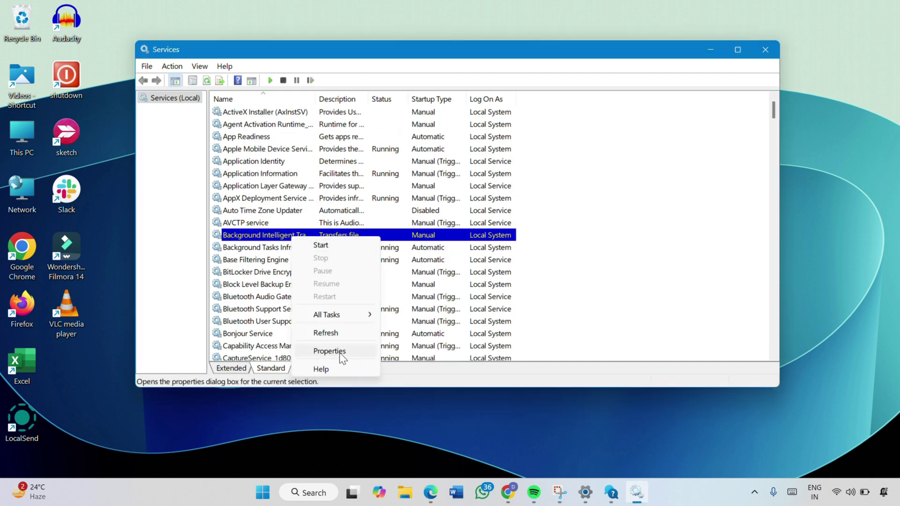
click(340, 353)
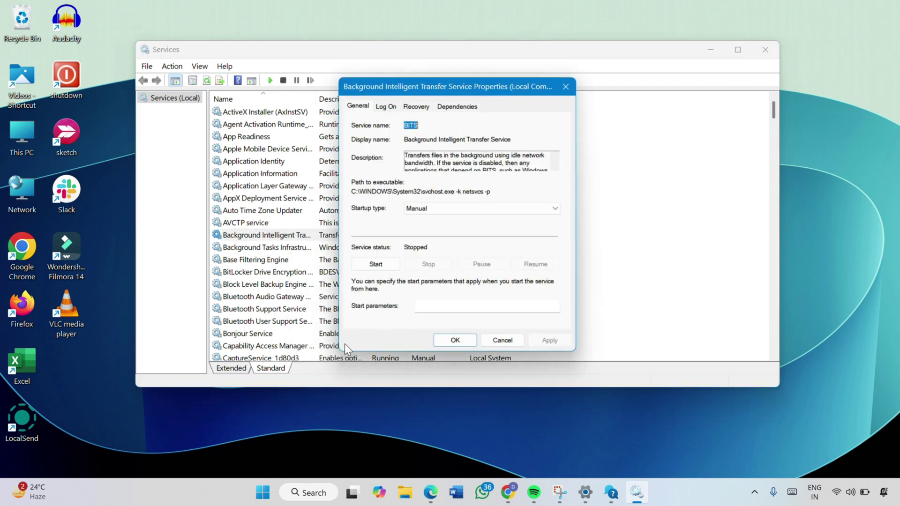
click(474, 209)
click(449, 227)
click(548, 340)
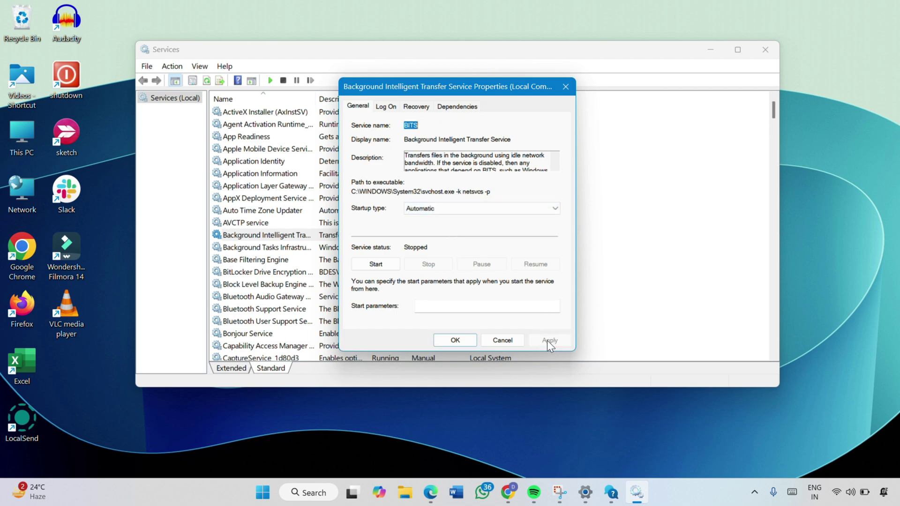
click(466, 342)
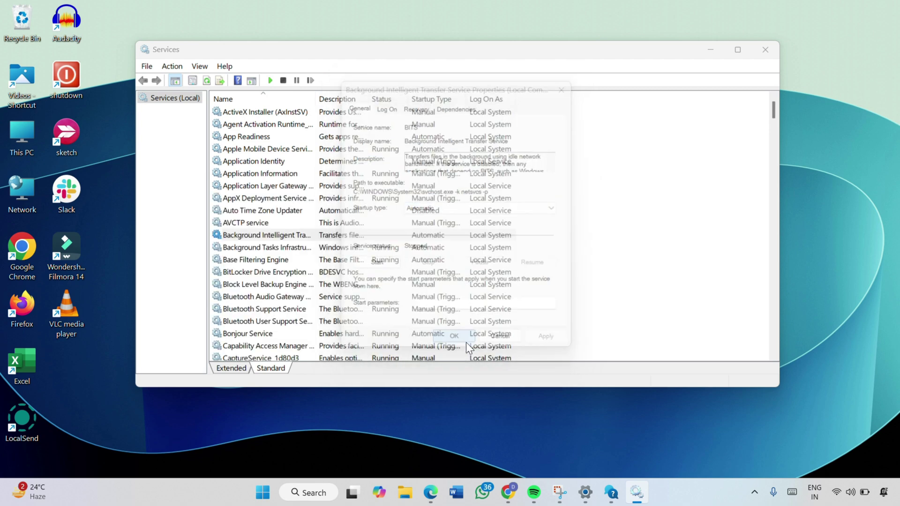
Start the Background Intelligent Transfer Service and minimize the Services window.
right_click(327, 238)
click(354, 241)
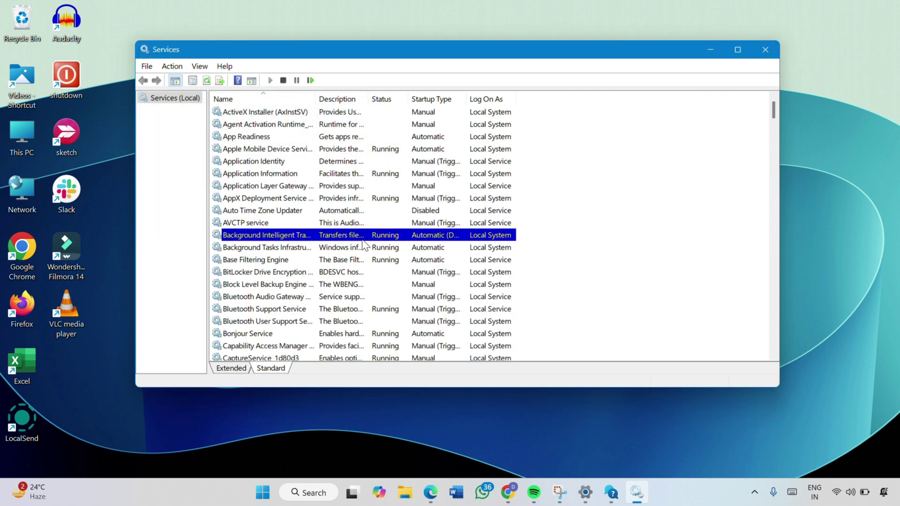
click(716, 52)
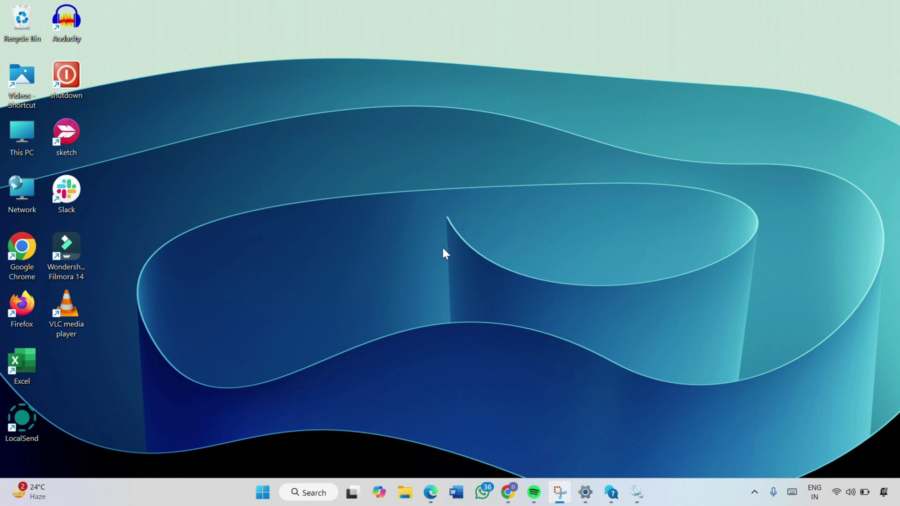
Switch to Chrome and download the Windows 11 Installation Assistant from Microsoft's Download Windows 11 page.
click(509, 493)
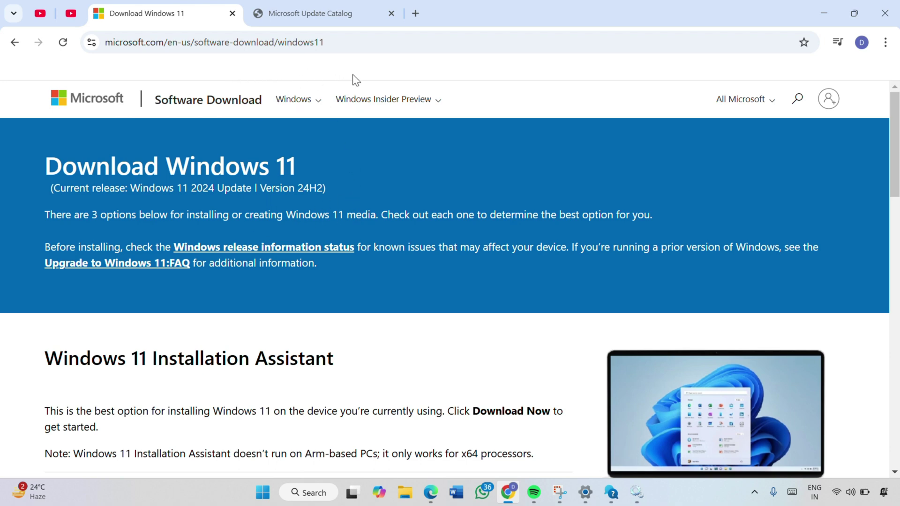
scroll(361, 267, down, 5)
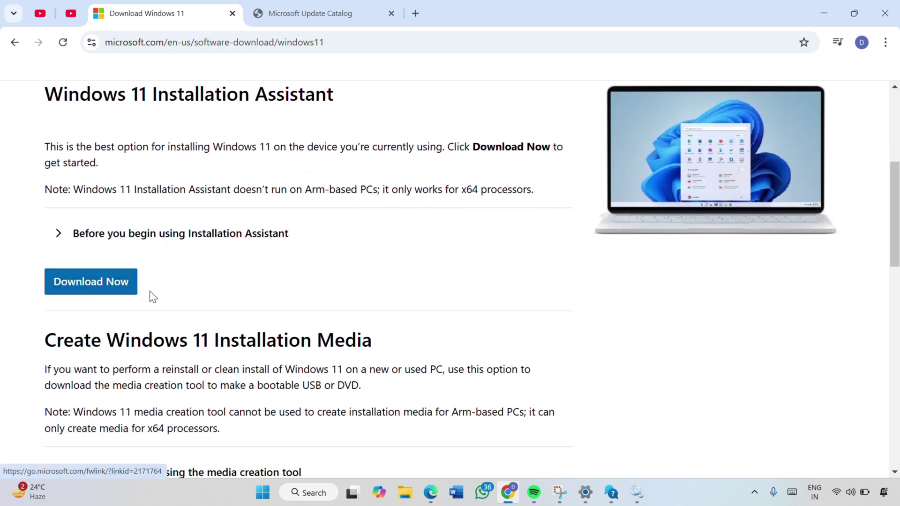
click(113, 290)
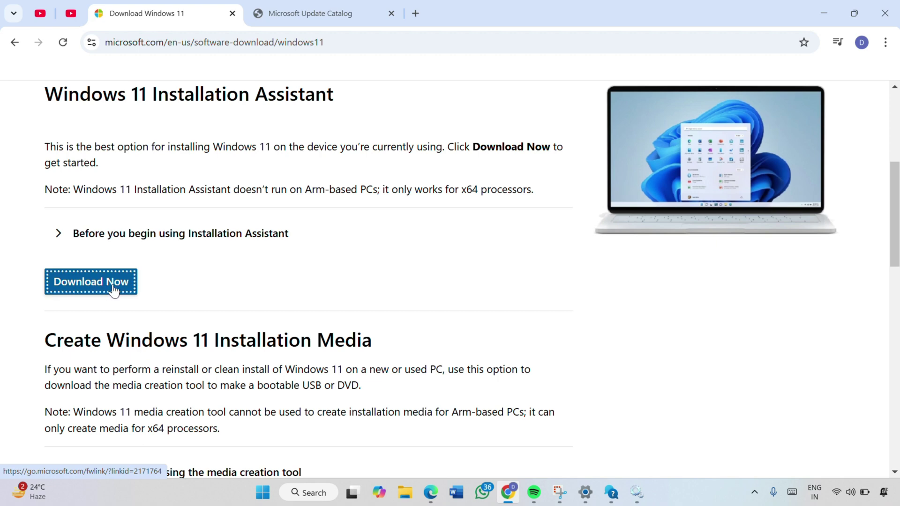
mouse_move(728, 94)
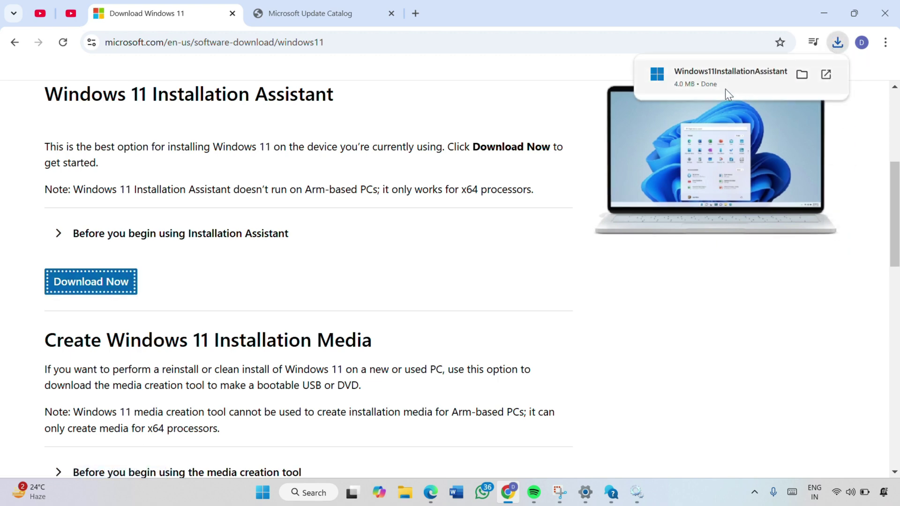
scroll(392, 232, up, 1)
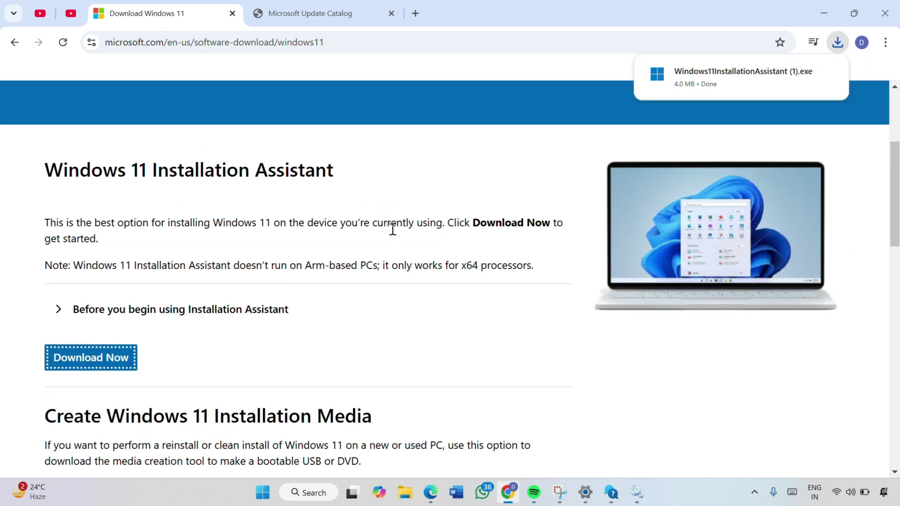
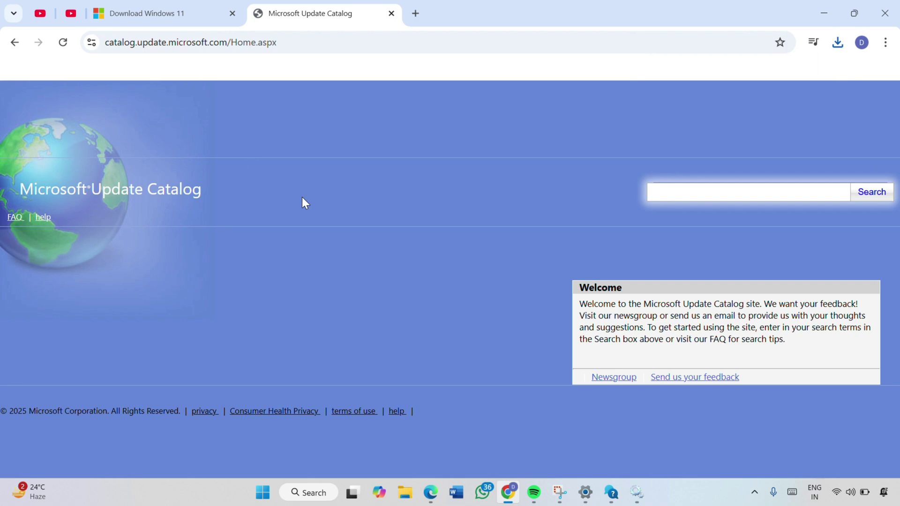
Search the Microsoft Update Catalog for update KB5050094, and return to the desktop after viewing the listed packages.
click(681, 194)
text(KB5050094)
click(873, 199)
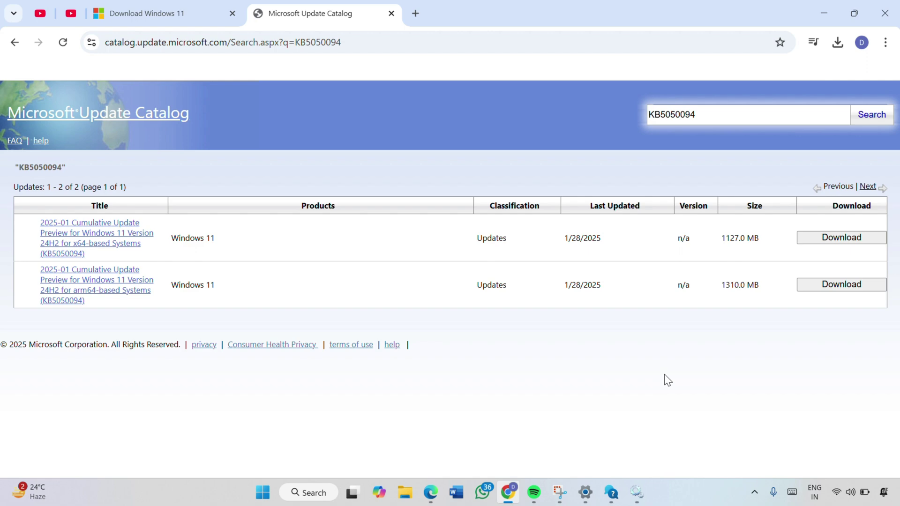
key(super+d)
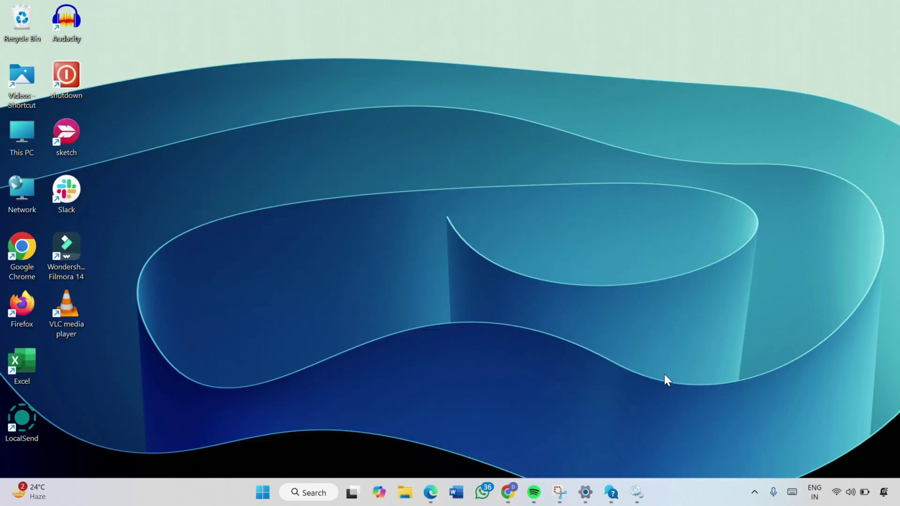